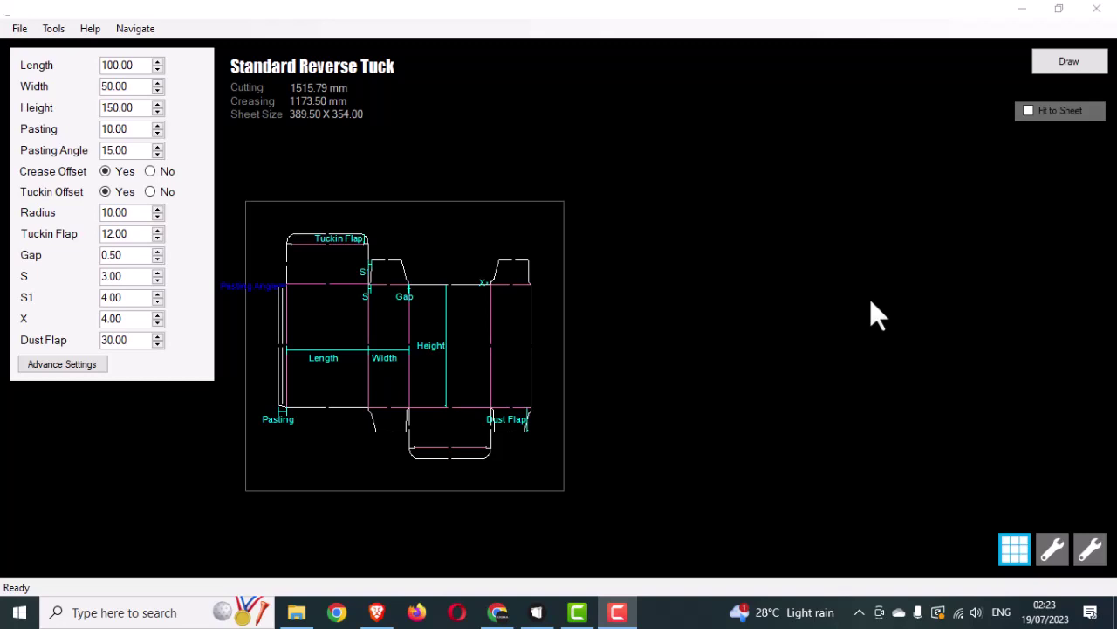
# Step: Pick Standard Reverse Tuck from the File > Designs carton gallery
pyautogui.moveTo(494, 335)
pyautogui.mouseDown()
pyautogui.moveTo(542, 329)
pyautogui.moveTo(536, 335)
pyautogui.mouseUp()
pyautogui.scroll(1, 529, 332)
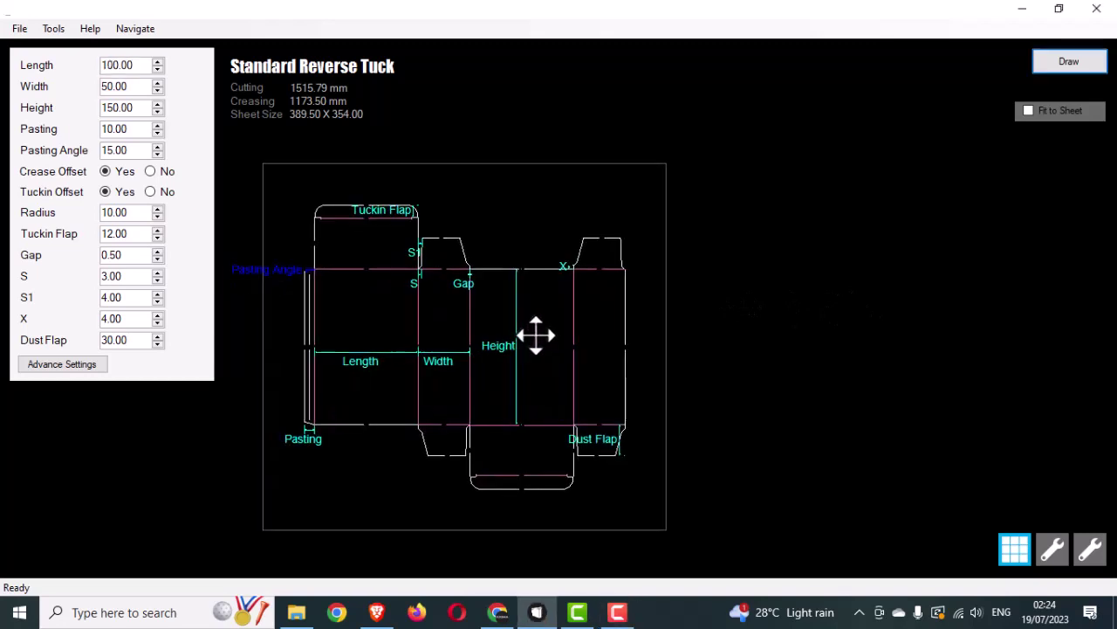
pyautogui.click(19, 29)
pyautogui.click(58, 46)
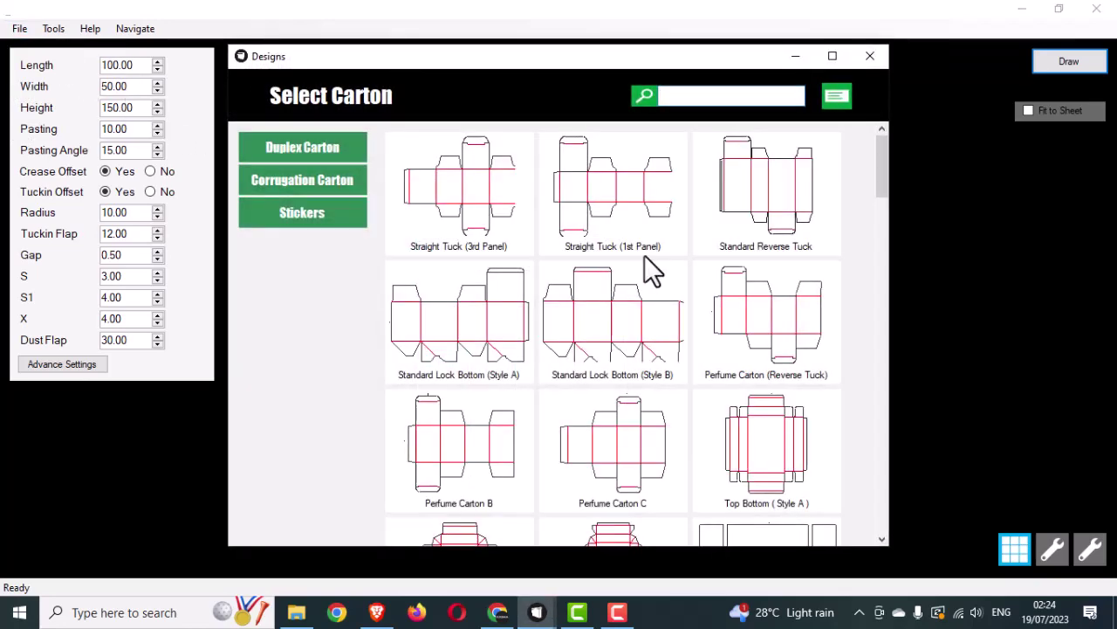
pyautogui.moveTo(879, 177)
pyautogui.mouseDown()
pyautogui.moveTo(861, 376)
pyautogui.moveTo(866, 162)
pyautogui.mouseUp()
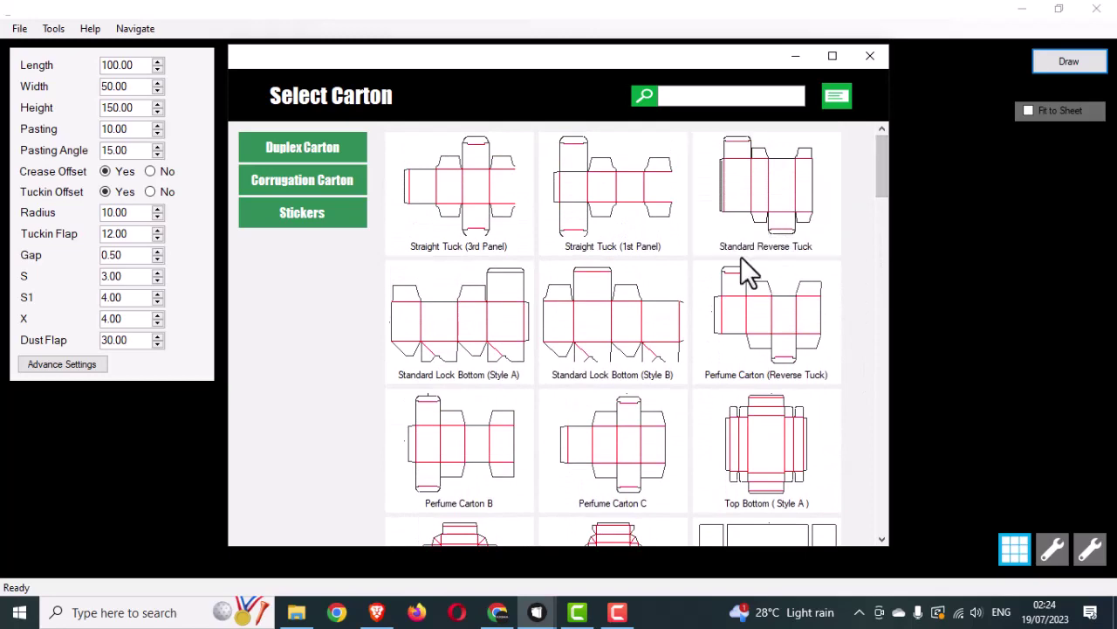
pyautogui.click(721, 219)
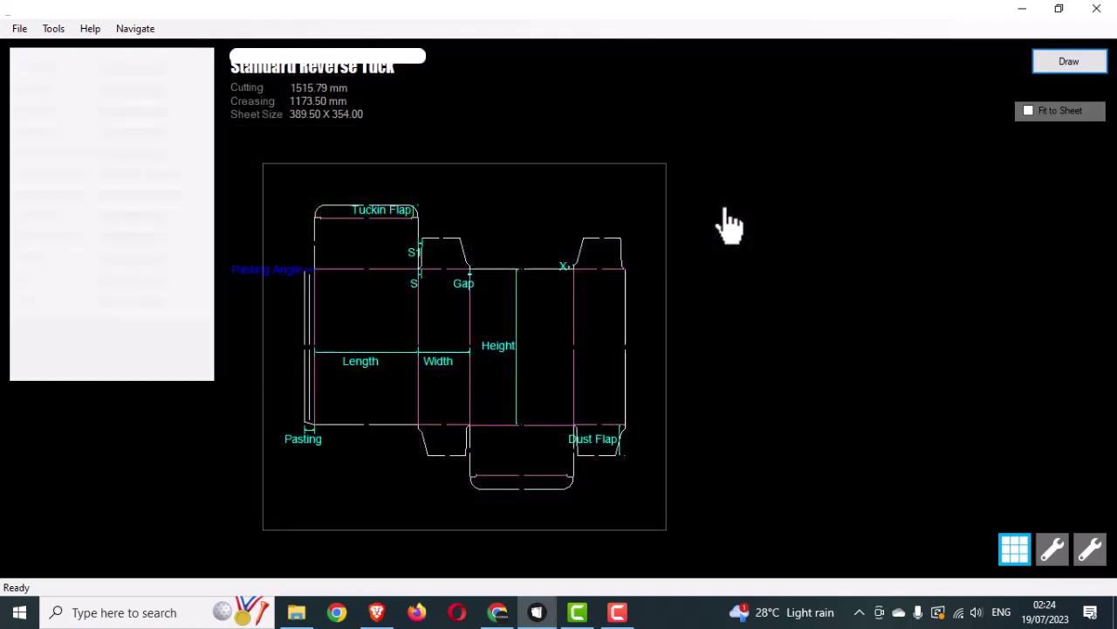
# Step: Set the carton Length to 50
pyautogui.moveTo(440, 362); pyautogui.dragTo(490, 356)
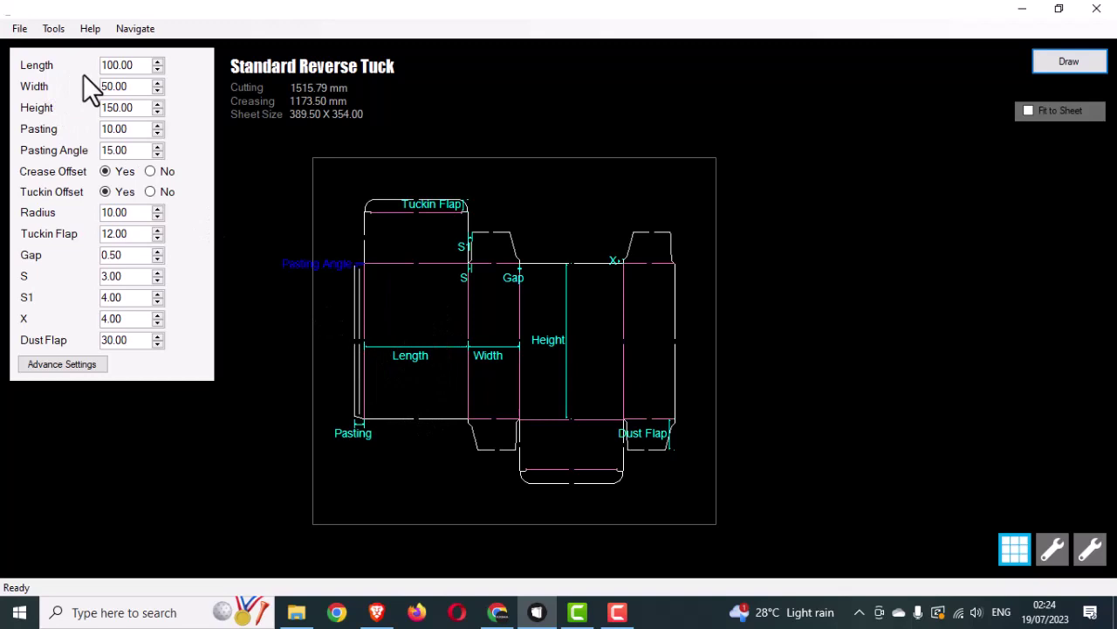
pyautogui.click(137, 66)
pyautogui.moveTo(138, 66); pyautogui.dragTo(101, 67)
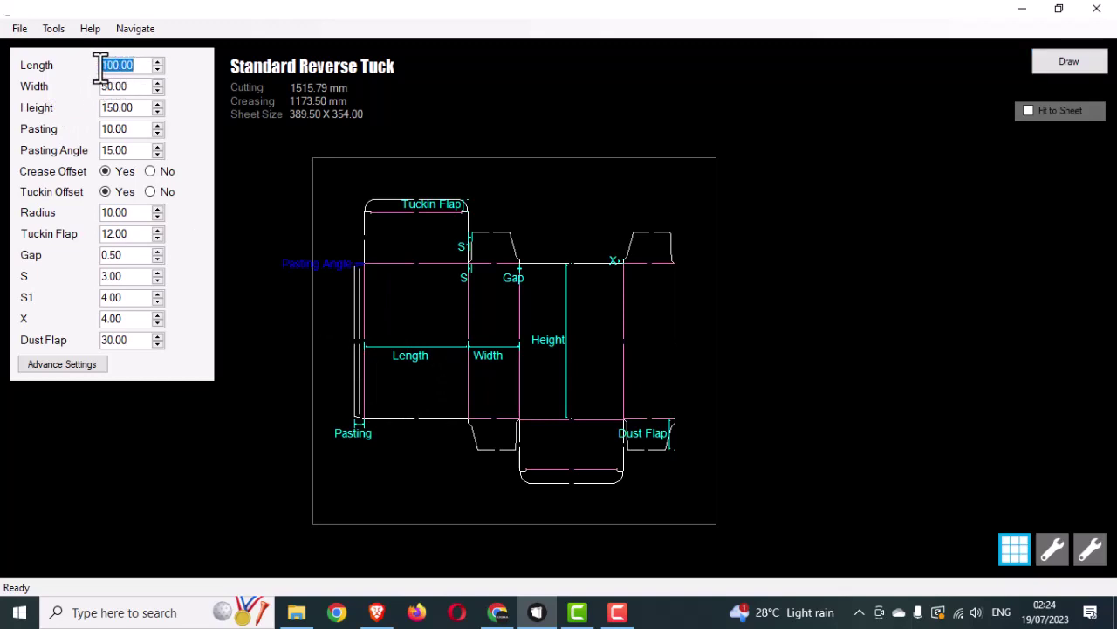
pyautogui.write('50')
pyautogui.press('Return')
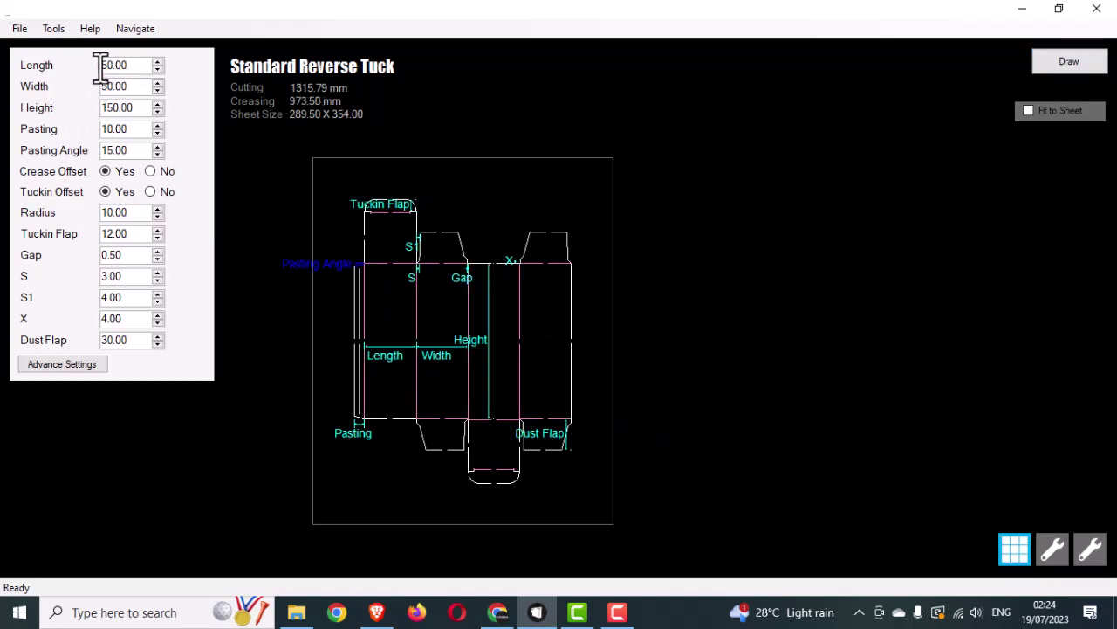
pyautogui.moveTo(428, 361)
pyautogui.mouseDown()
pyautogui.moveTo(481, 362)
pyautogui.moveTo(416, 399)
pyautogui.moveTo(438, 420)
pyautogui.mouseUp()
pyautogui.scroll(2, 443, 367)
pyautogui.scroll(-2, 416, 398)
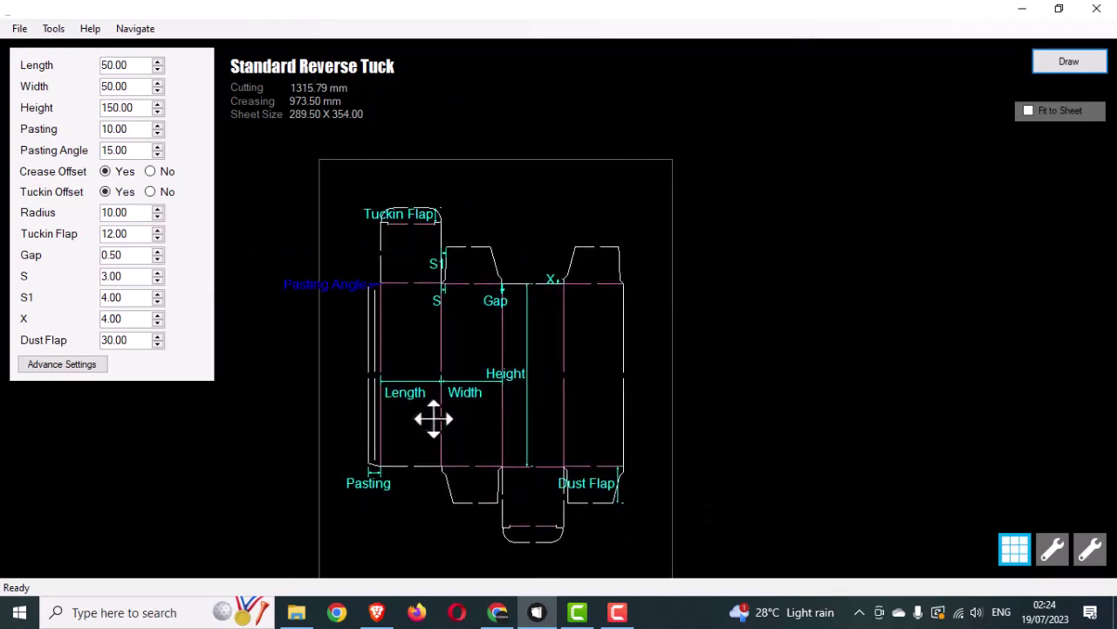
# Step: Change the Width to 75 and the Height to 120
pyautogui.moveTo(142, 87); pyautogui.dragTo(104, 87)
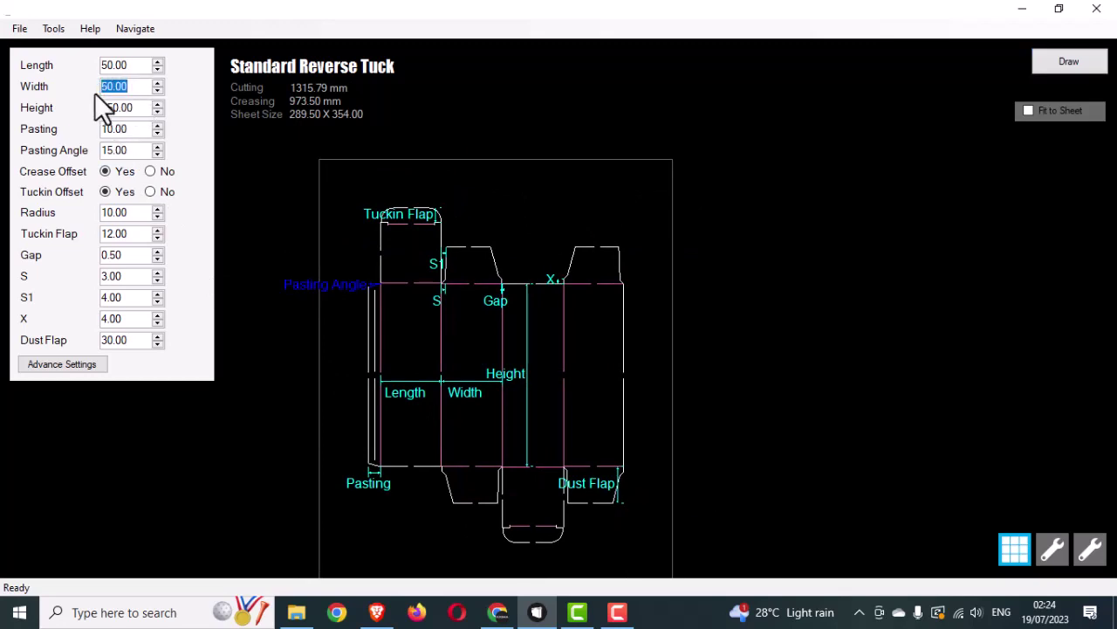
pyautogui.write('75')
pyautogui.press('Tab')
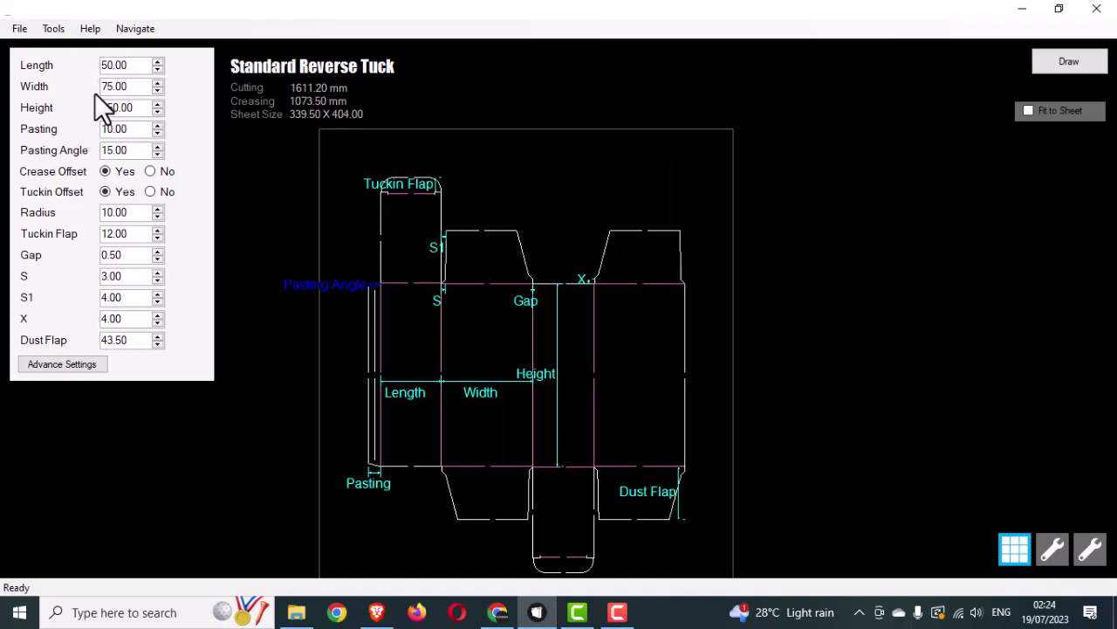
pyautogui.write('150')
pyautogui.press('Tab')
pyautogui.moveTo(142, 108); pyautogui.dragTo(105, 107)
pyautogui.press('BackSpace')
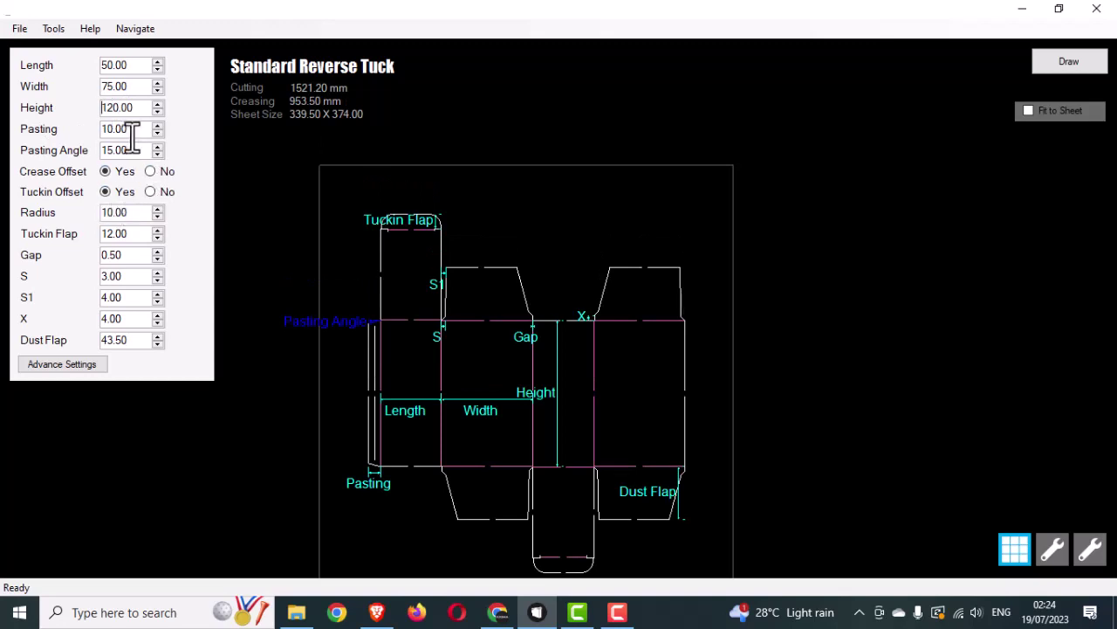
# Step: Set the Pasting flap to 13 mm and check the redrawn die-line
pyautogui.moveTo(137, 128); pyautogui.dragTo(39, 140)
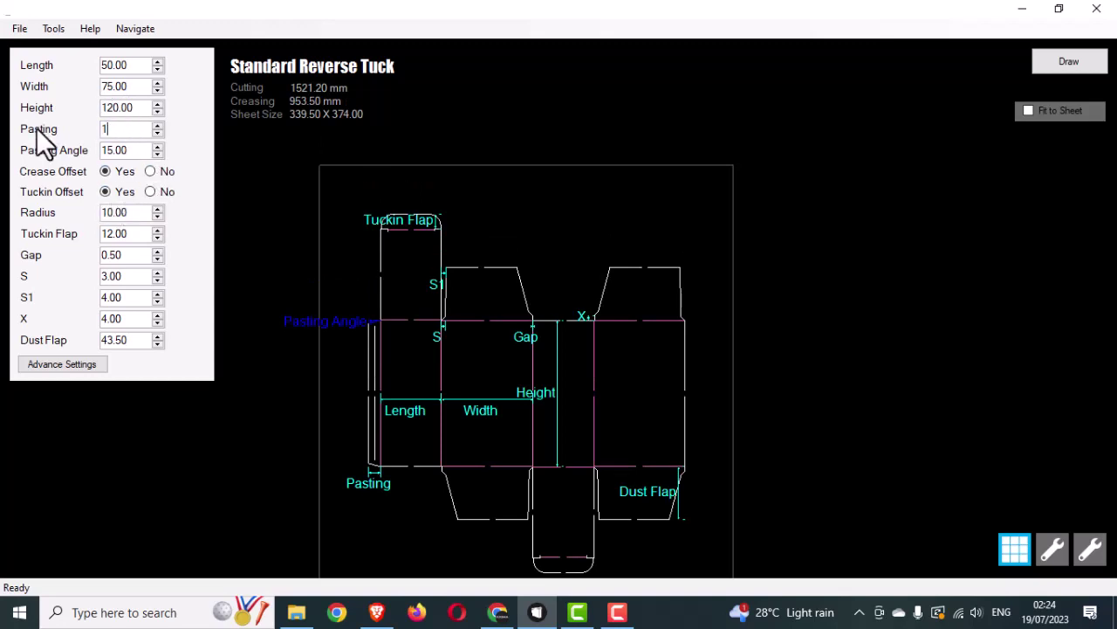
pyautogui.write('3')
pyautogui.press('Return')
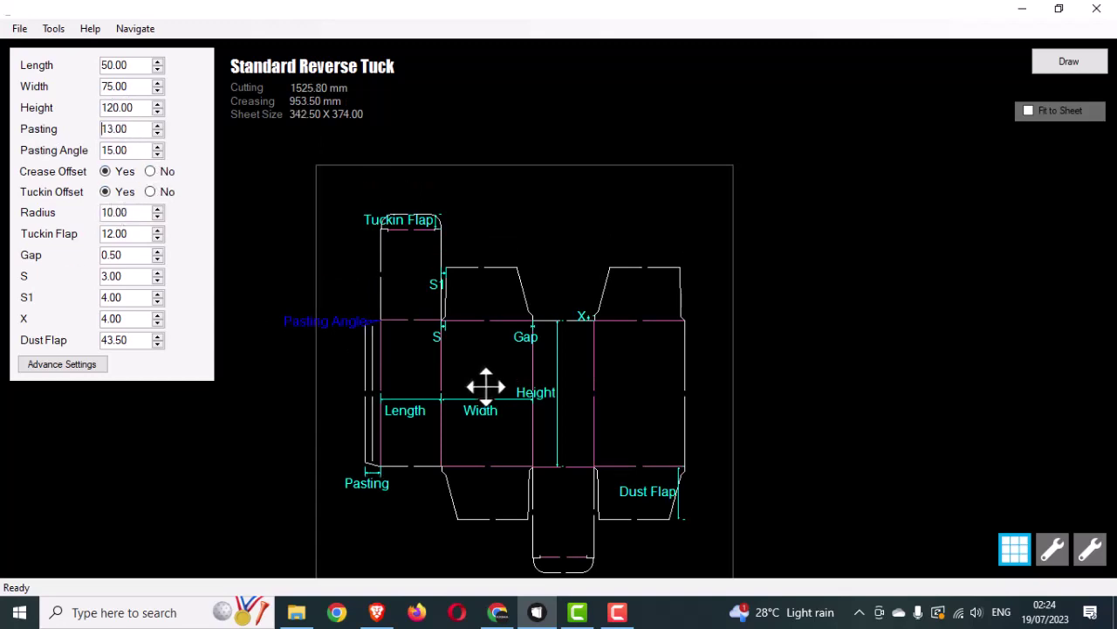
pyautogui.moveTo(484, 386); pyautogui.dragTo(505, 353)
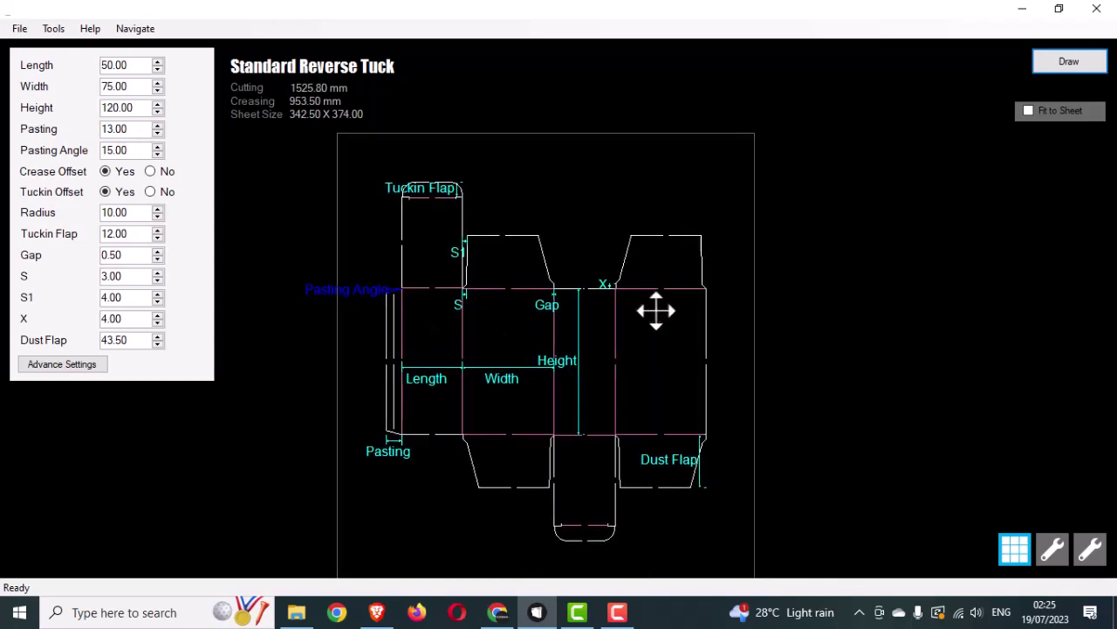
pyautogui.moveTo(518, 466); pyautogui.dragTo(514, 448)
# Step: Export the die-line as DXF to OneDrive Documents and confirm the success message
pyautogui.click(21, 31)
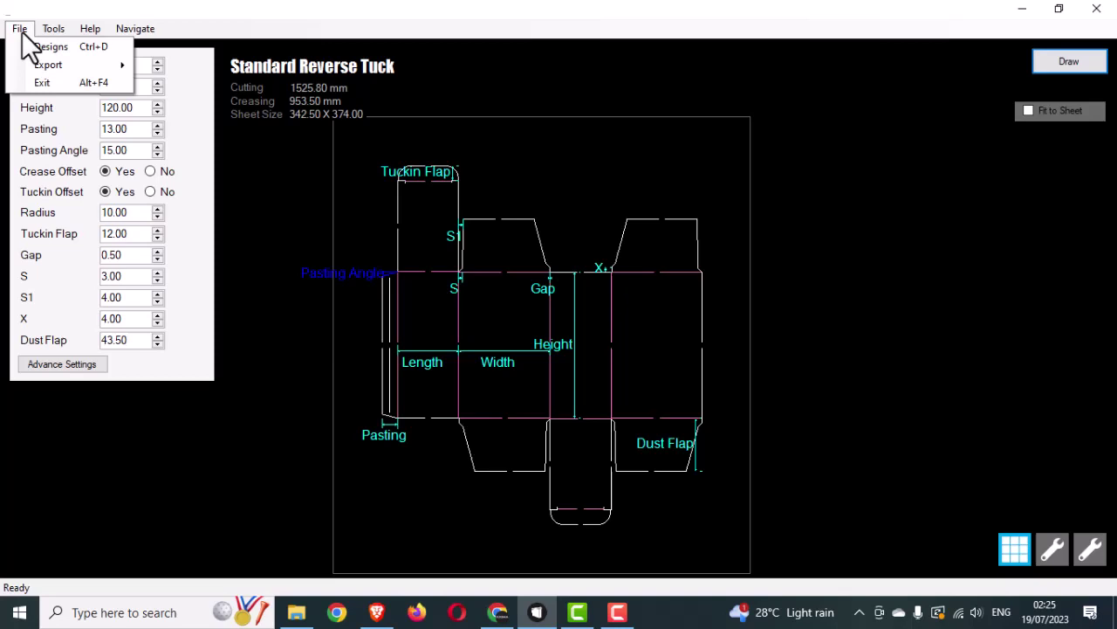
pyautogui.moveTo(49, 65)
pyautogui.click(155, 68)
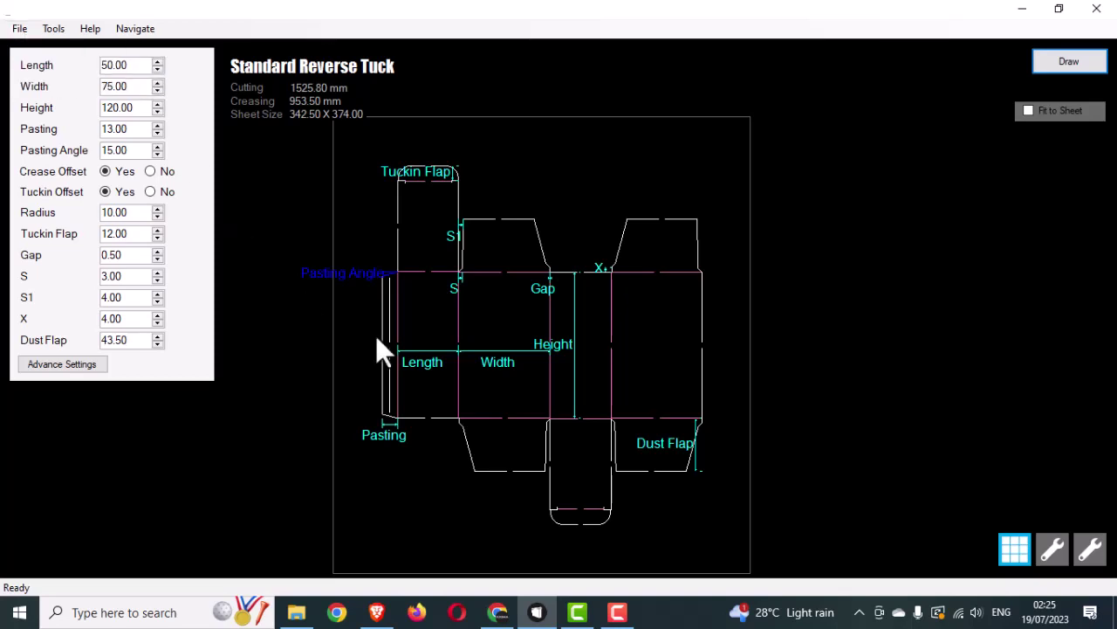
pyautogui.scroll(1, 77, 219)
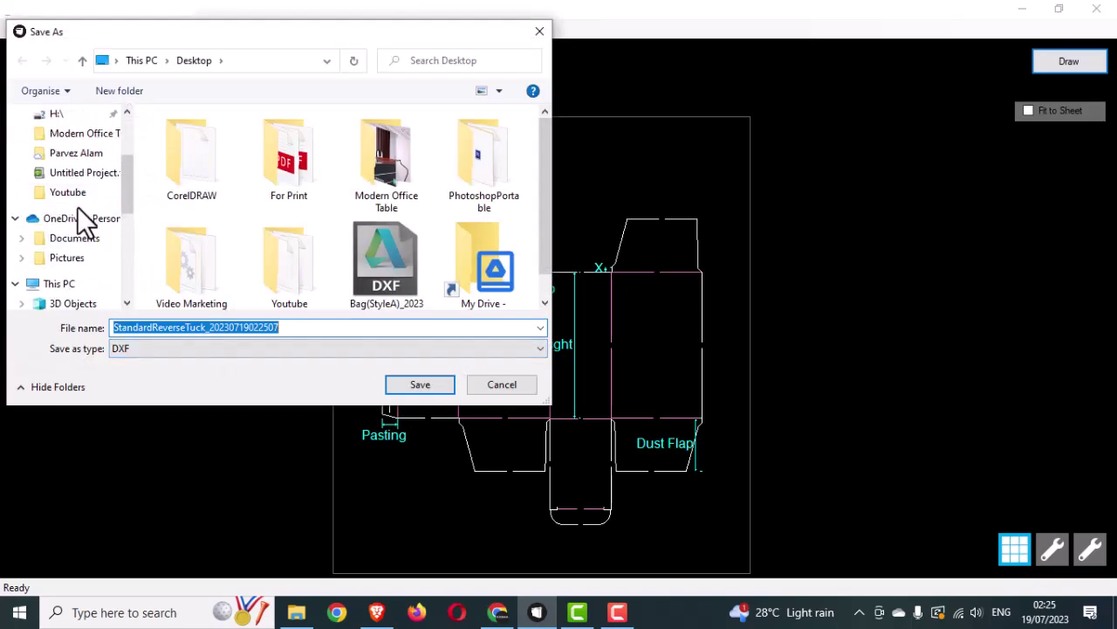
pyautogui.click(72, 239)
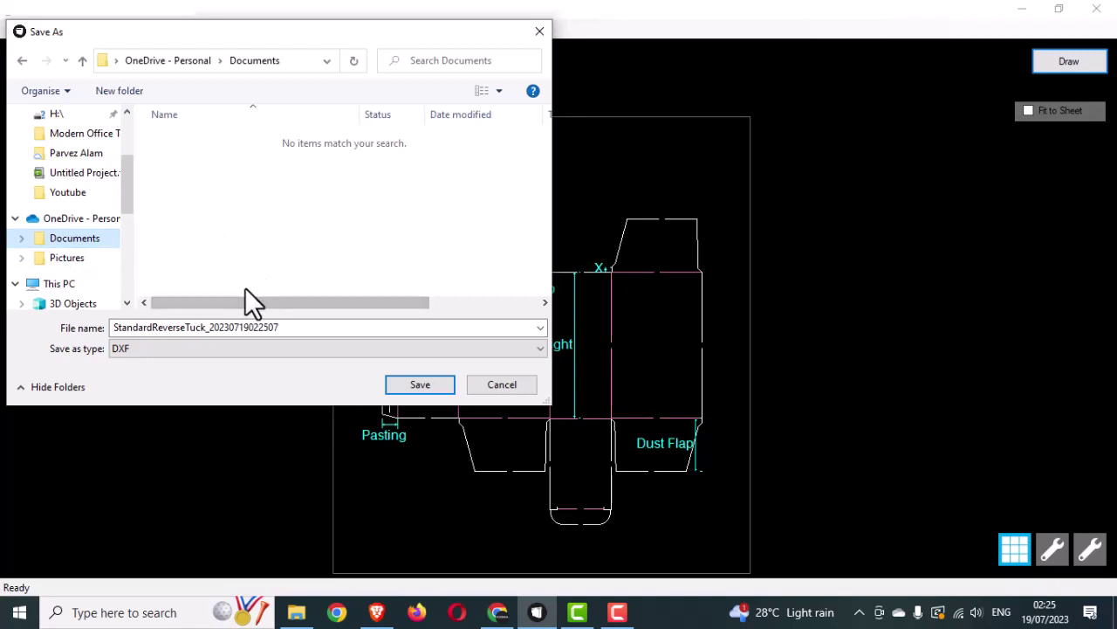
pyautogui.click(420, 384)
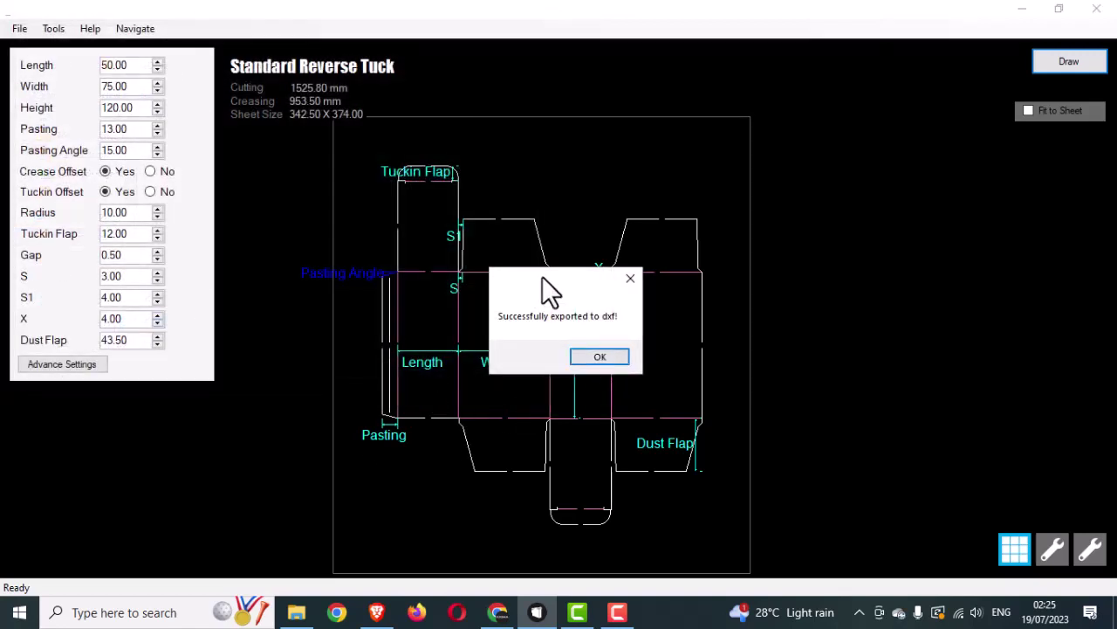
pyautogui.moveTo(542, 278); pyautogui.dragTo(482, 290)
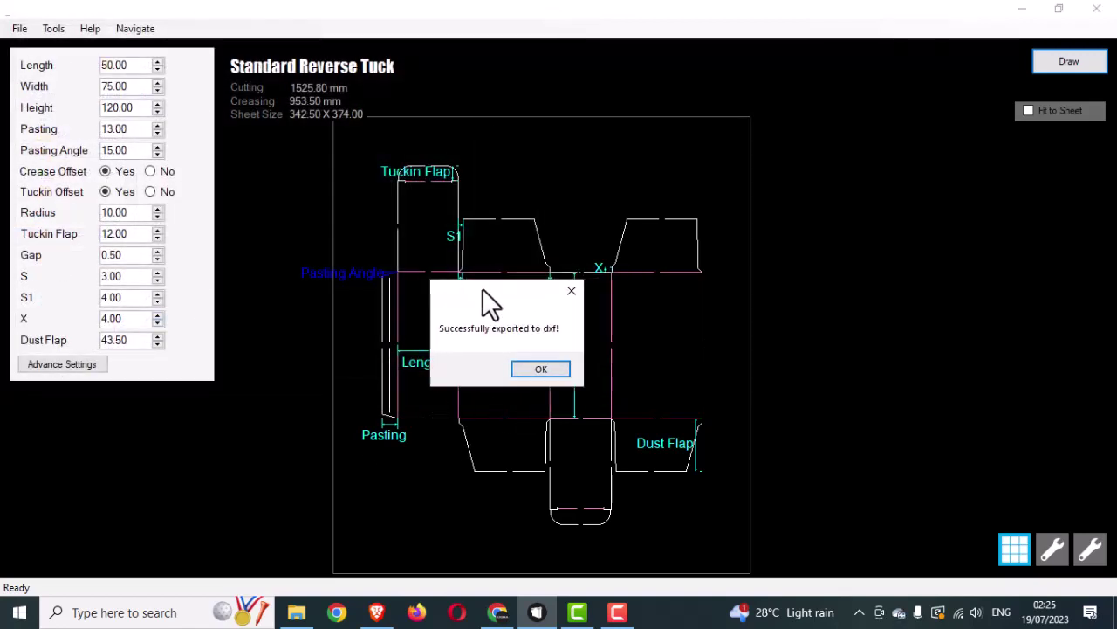
pyautogui.click(529, 369)
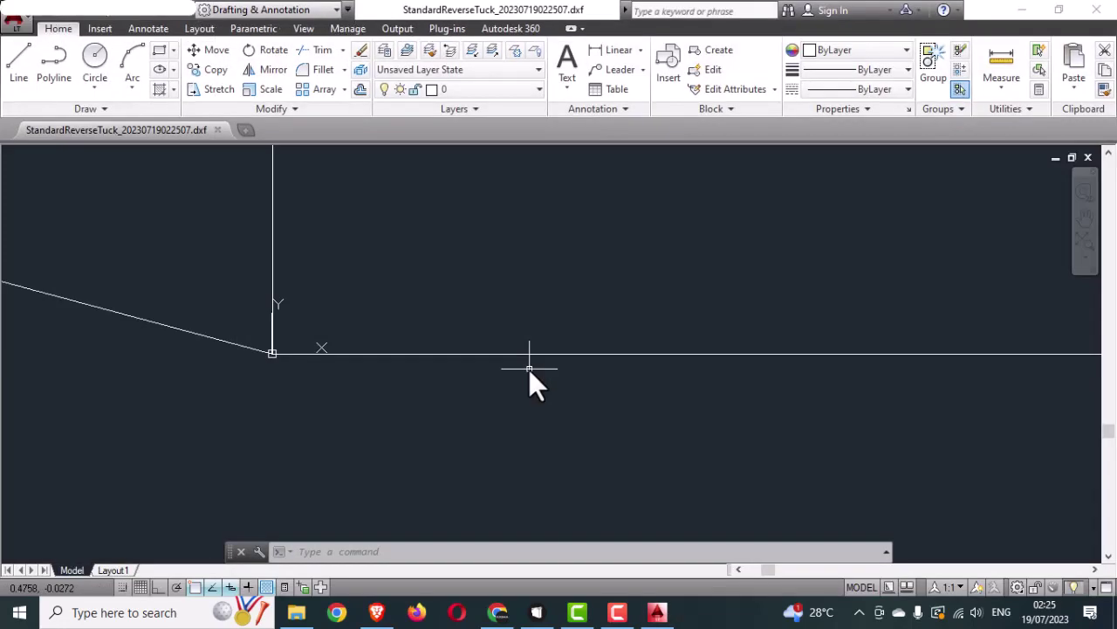
# Step: Zoom Extents (Z, E) in AutoCAD LT and recentre the full die-line
pyautogui.write('z')
pyautogui.press('Return')
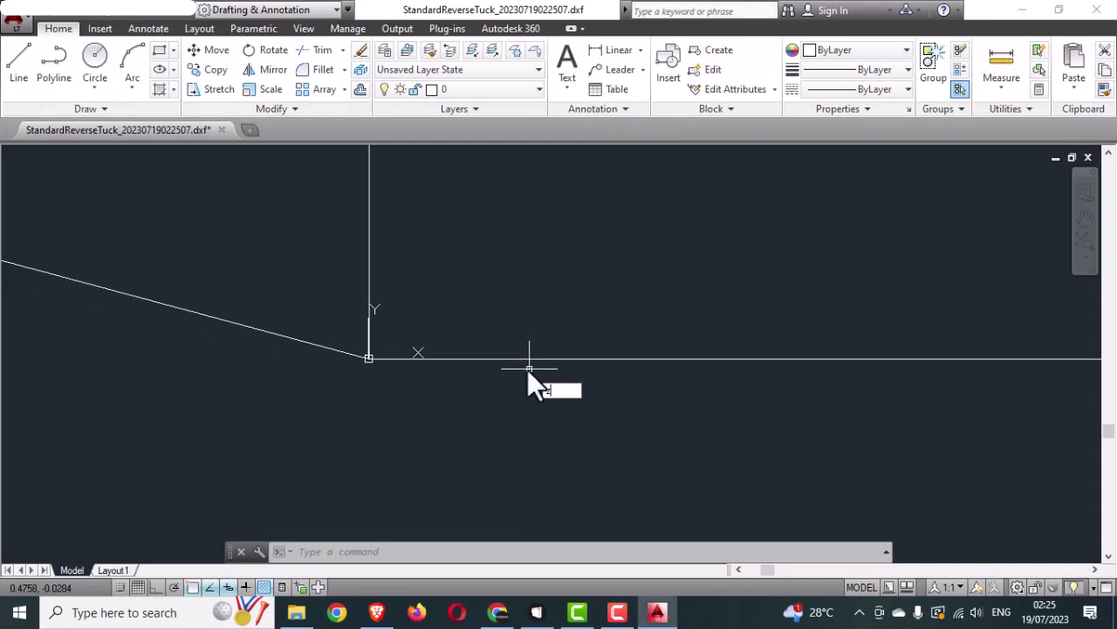
pyautogui.write('e')
pyautogui.press('Return')
pyautogui.middleClick(527, 373)
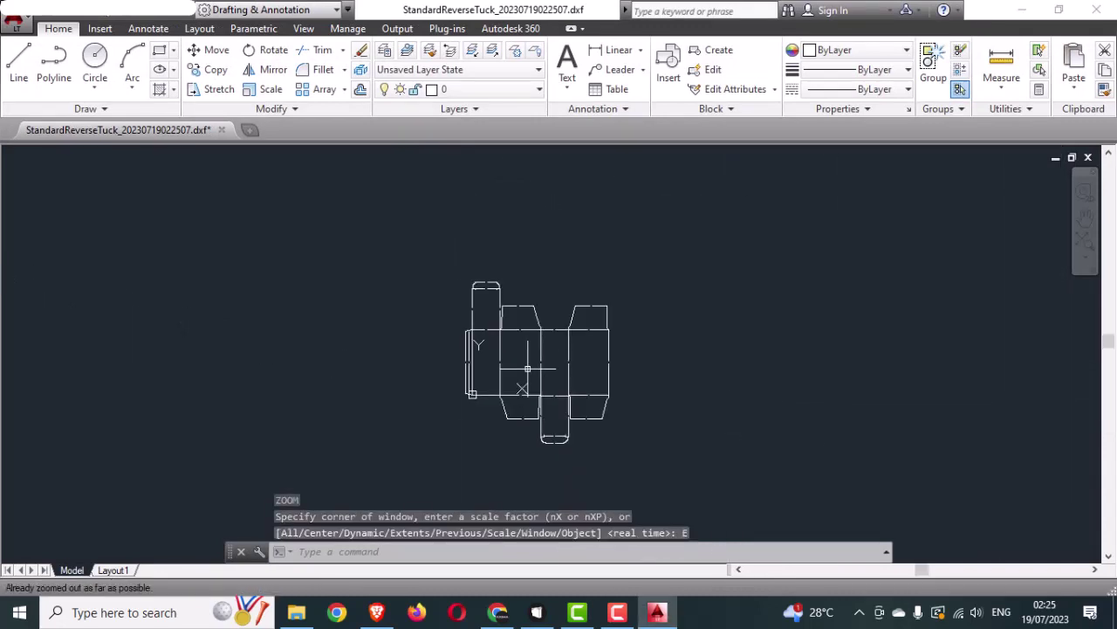
pyautogui.scroll(4, 484, 375)
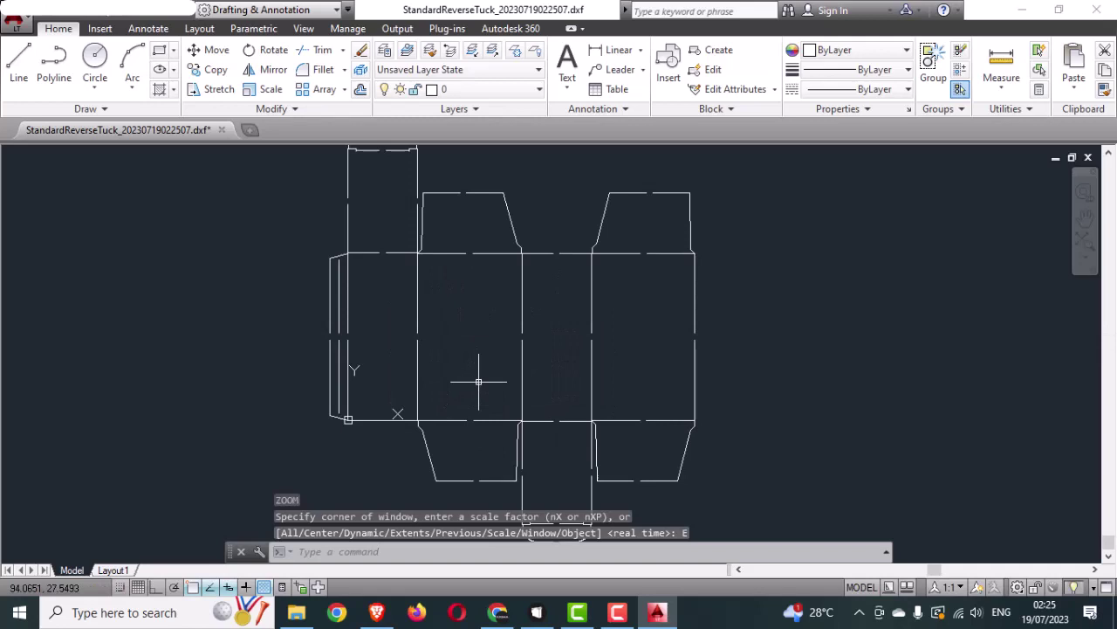
pyautogui.scroll(-2, 480, 377)
pyautogui.moveTo(479, 378); pyautogui.dragTo(455, 380)
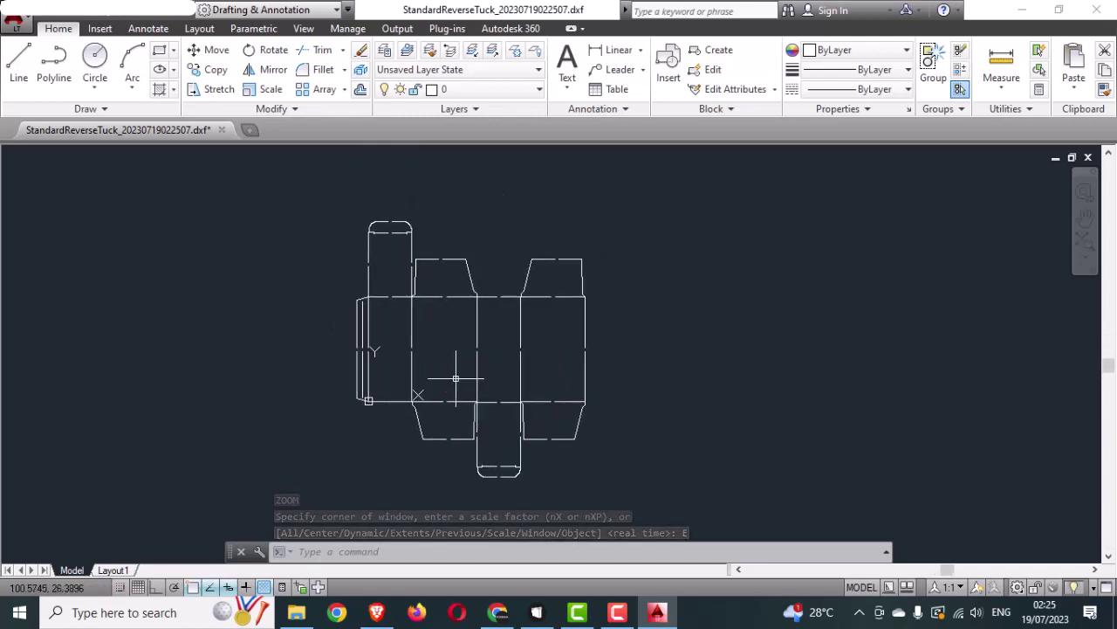
# Step: Set Multi Ups to 3 columns, 2 rows with 4 mm row and column spacing
pyautogui.click(536, 611)
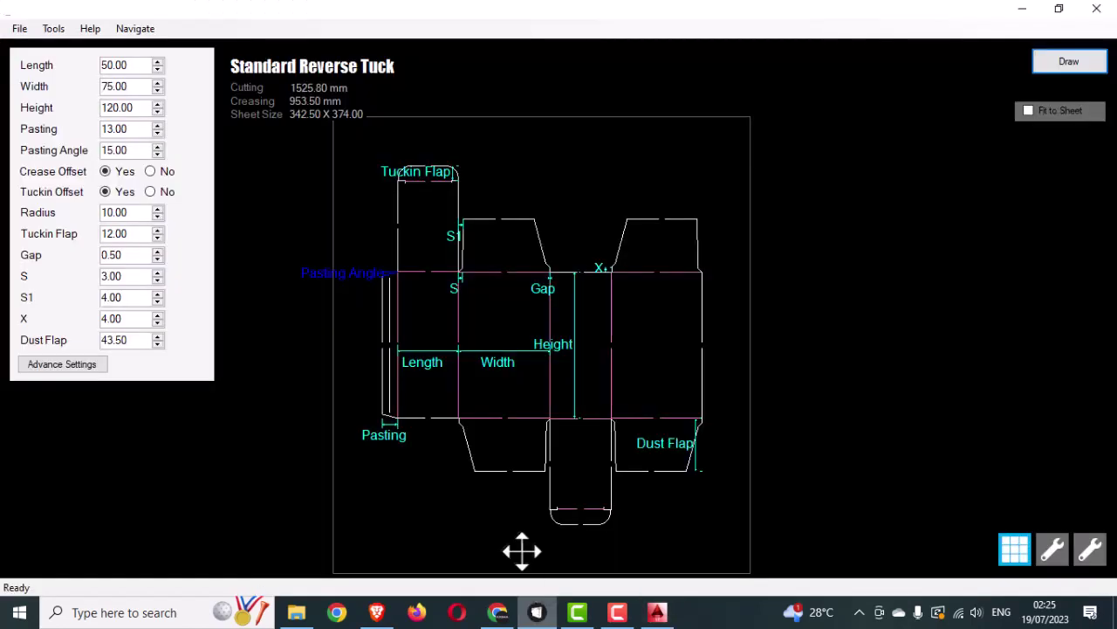
pyautogui.moveTo(556, 428); pyautogui.dragTo(581, 411)
pyautogui.scroll(-1, 574, 407)
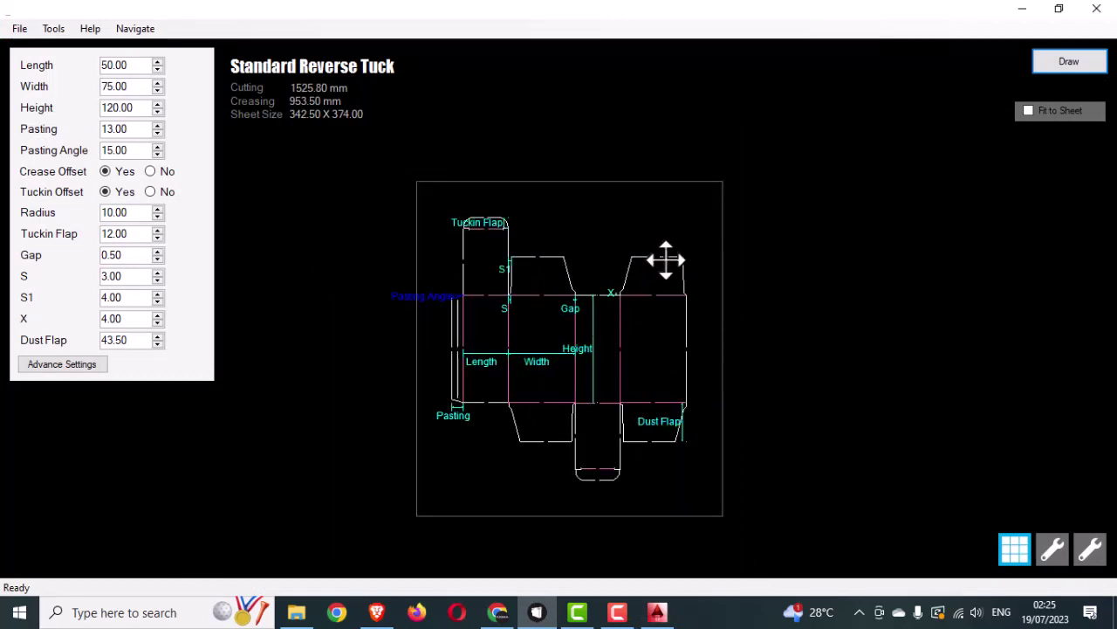
pyautogui.click(1013, 553)
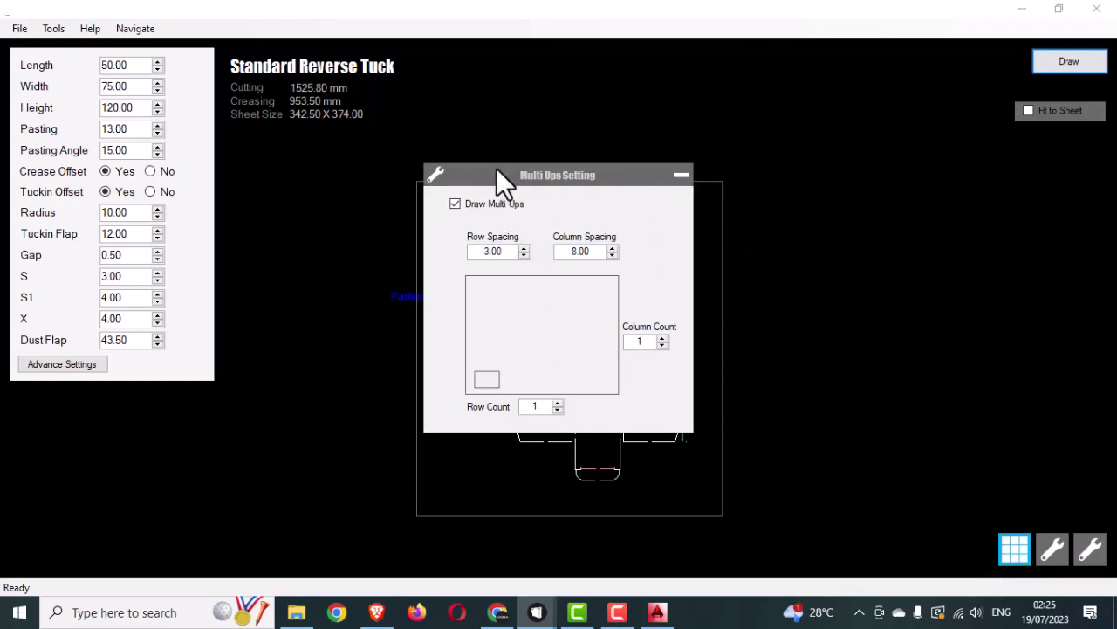
pyautogui.click(662, 337)
pyautogui.click(662, 338)
pyautogui.click(558, 403)
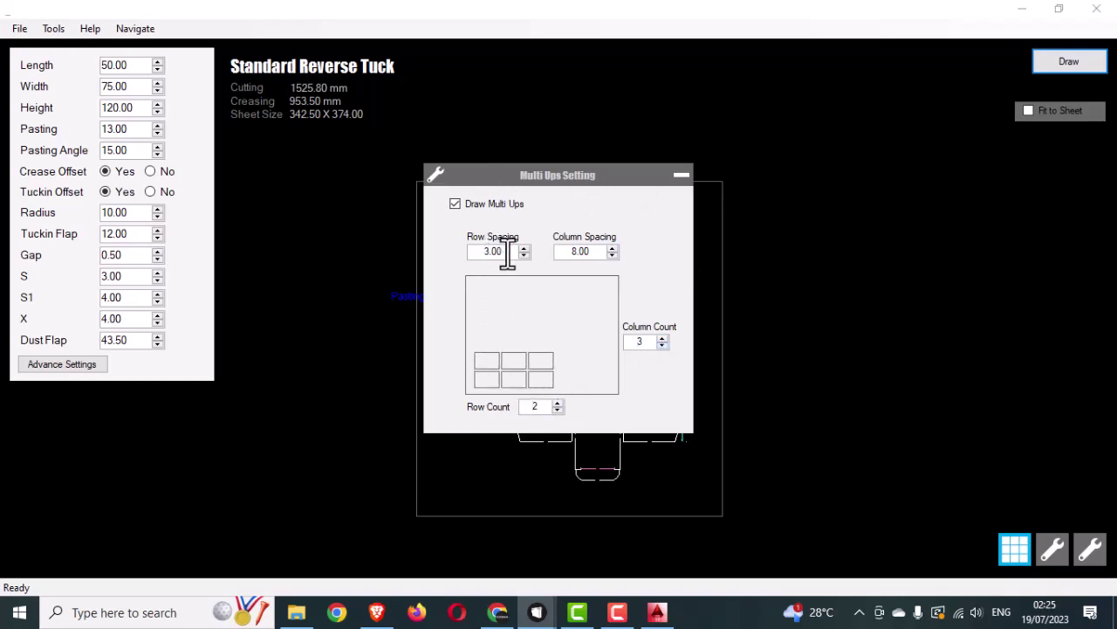
pyautogui.moveTo(509, 253); pyautogui.dragTo(469, 253)
pyautogui.write('4')
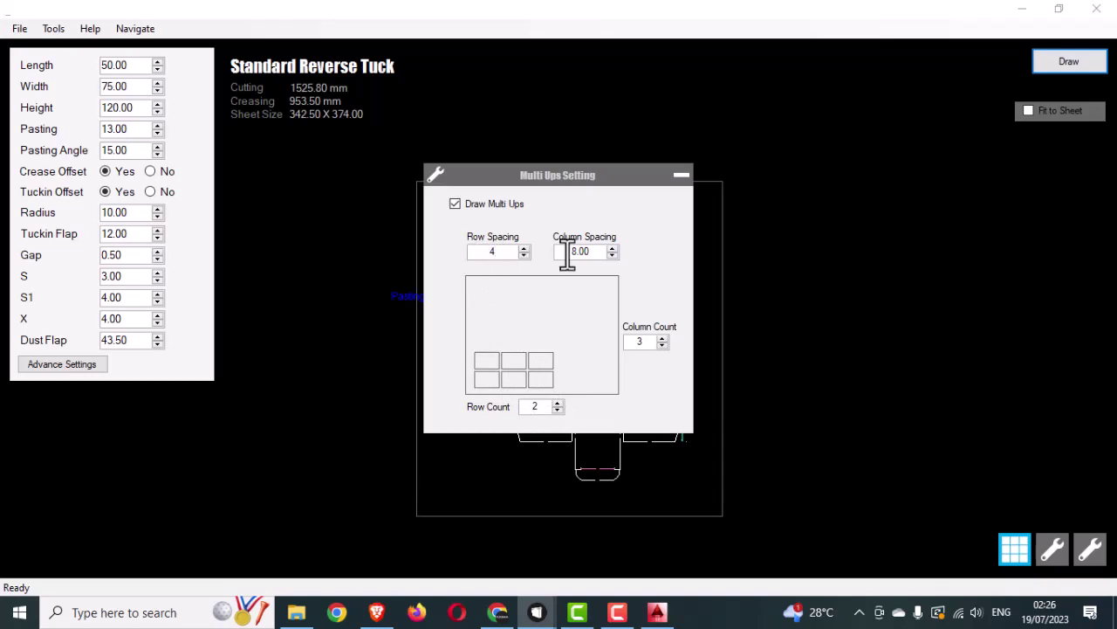
pyautogui.moveTo(568, 251); pyautogui.dragTo(606, 253)
pyautogui.click(681, 181)
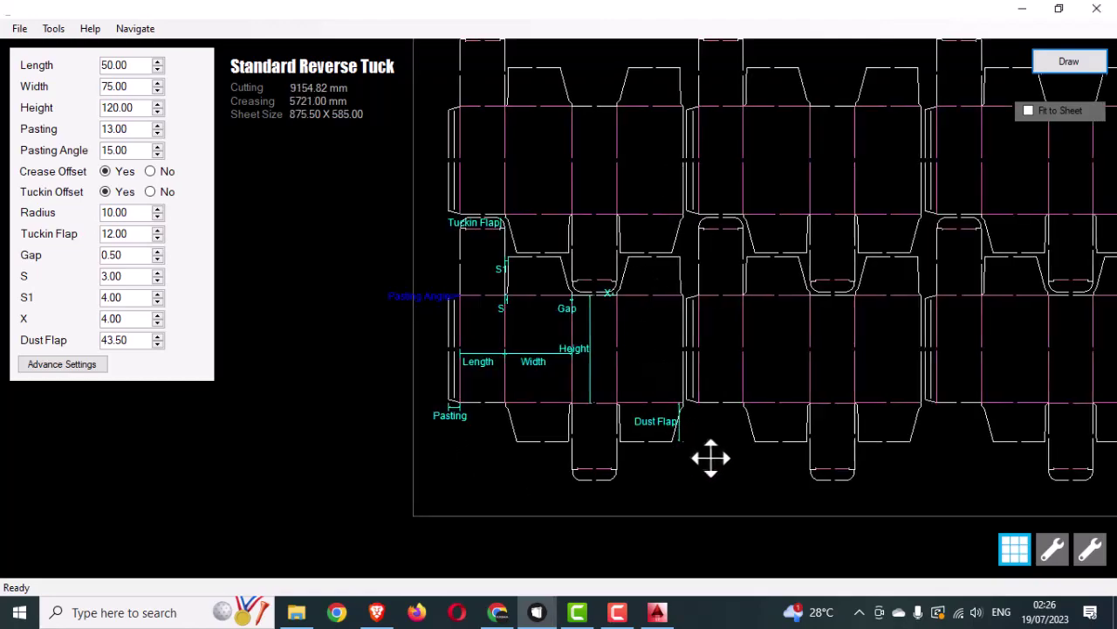
# Step: Change the multi-up Column Spacing to 0
pyautogui.moveTo(711, 457)
pyautogui.mouseDown()
pyautogui.moveTo(539, 552)
pyautogui.moveTo(708, 446)
pyautogui.moveTo(671, 521)
pyautogui.moveTo(620, 469)
pyautogui.moveTo(621, 521)
pyautogui.mouseUp()
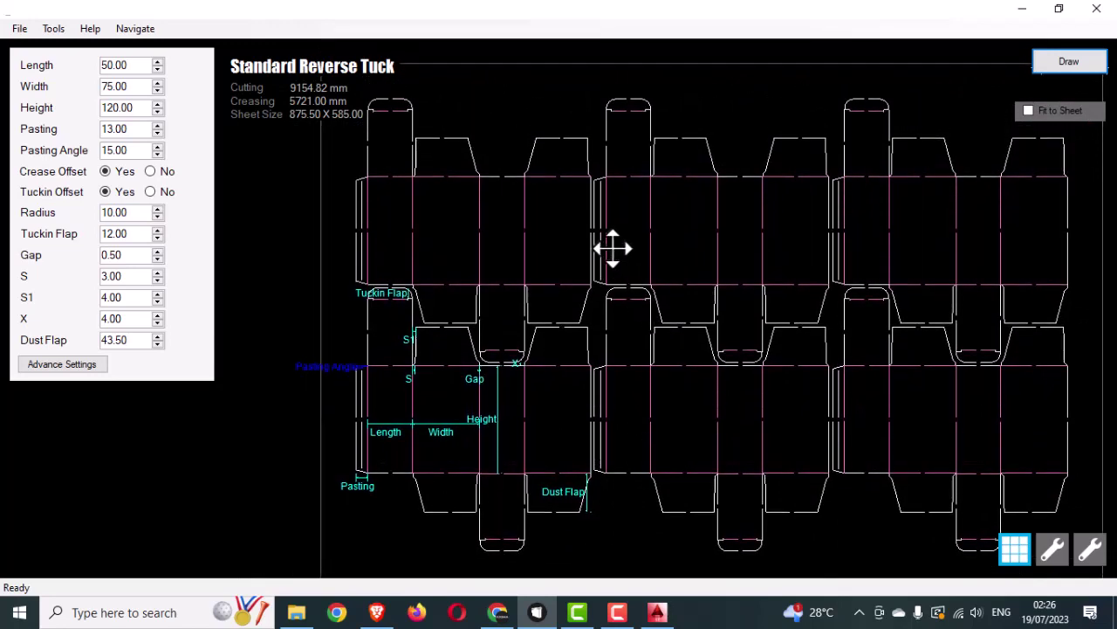
pyautogui.scroll(3, 593, 194)
pyautogui.moveTo(594, 187); pyautogui.dragTo(592, 269)
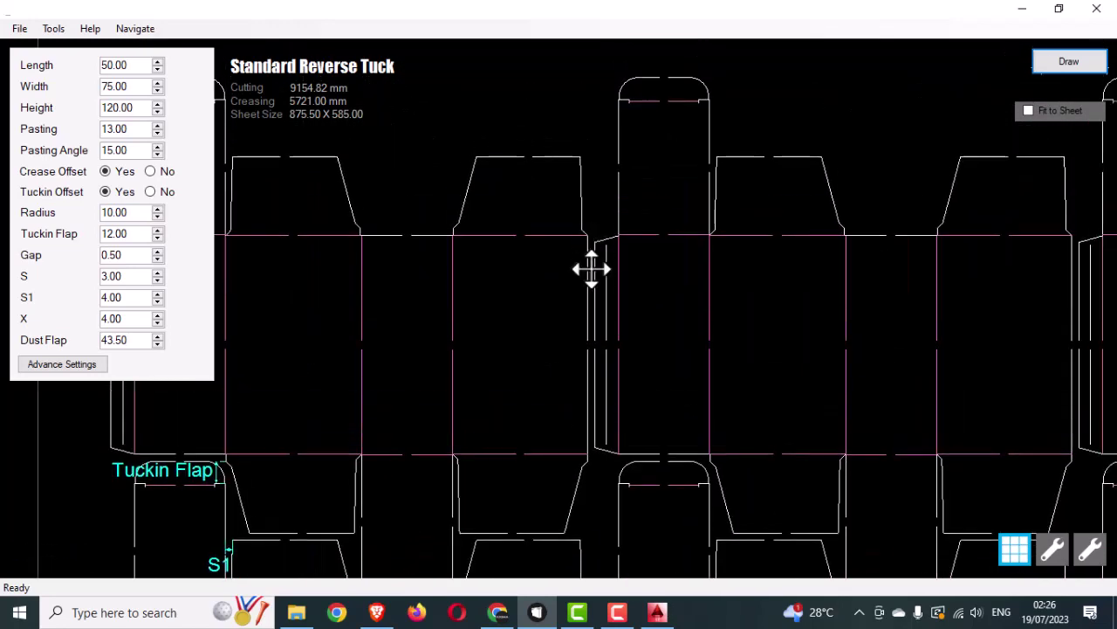
pyautogui.click(1013, 556)
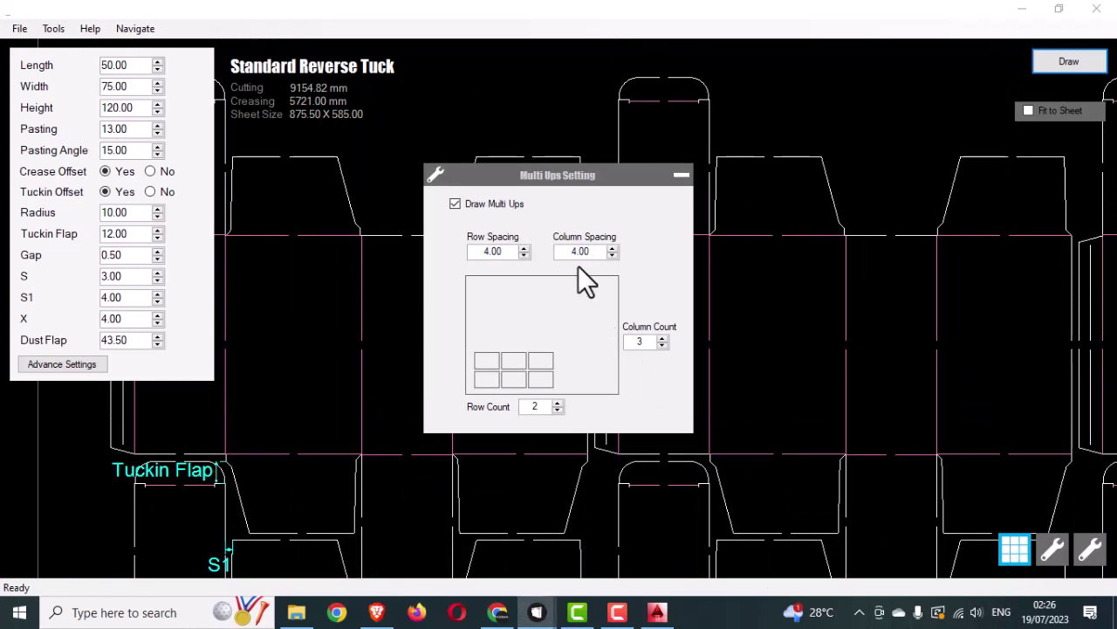
pyautogui.moveTo(596, 252); pyautogui.dragTo(568, 253)
pyautogui.click(683, 180)
# Step: Zoom and pan to fit the 867.50 × 585.00 sheet in view
pyautogui.scroll(-3, 553, 386)
pyautogui.moveTo(571, 399); pyautogui.dragTo(679, 374)
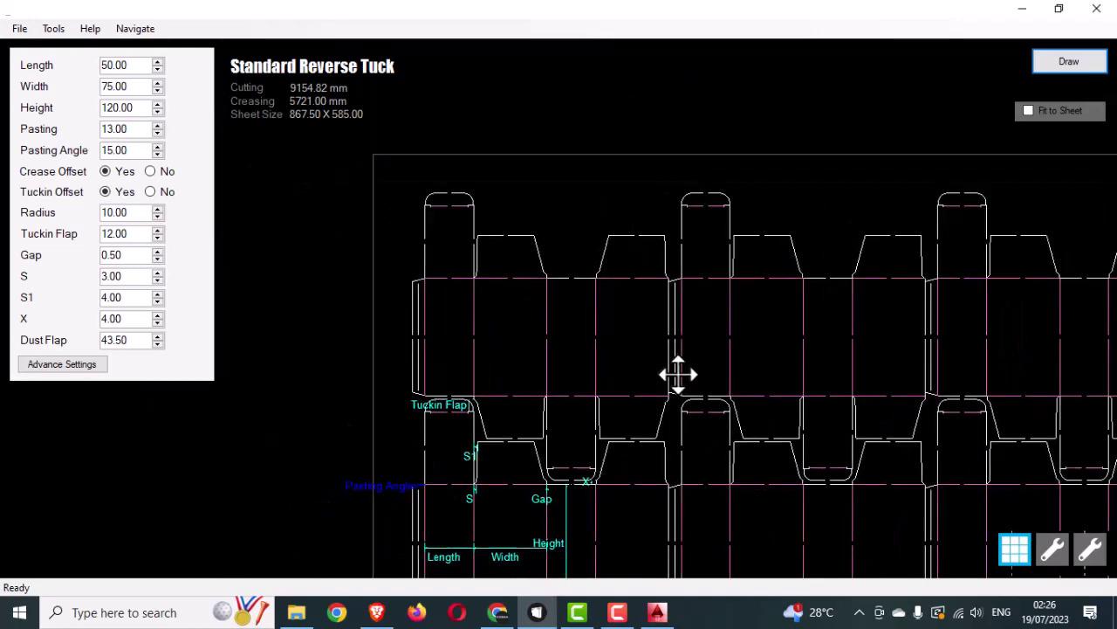
pyautogui.scroll(-3, 634, 344)
pyautogui.moveTo(652, 469)
pyautogui.mouseDown()
pyautogui.moveTo(612, 414)
pyautogui.moveTo(606, 437)
pyautogui.mouseUp()
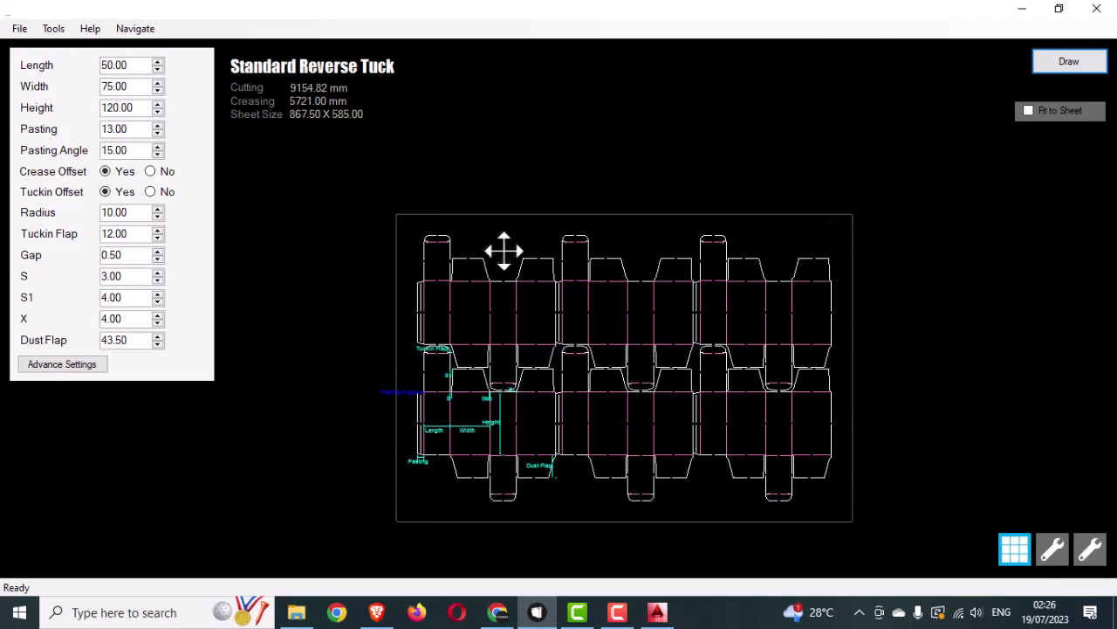
pyautogui.click(1054, 550)
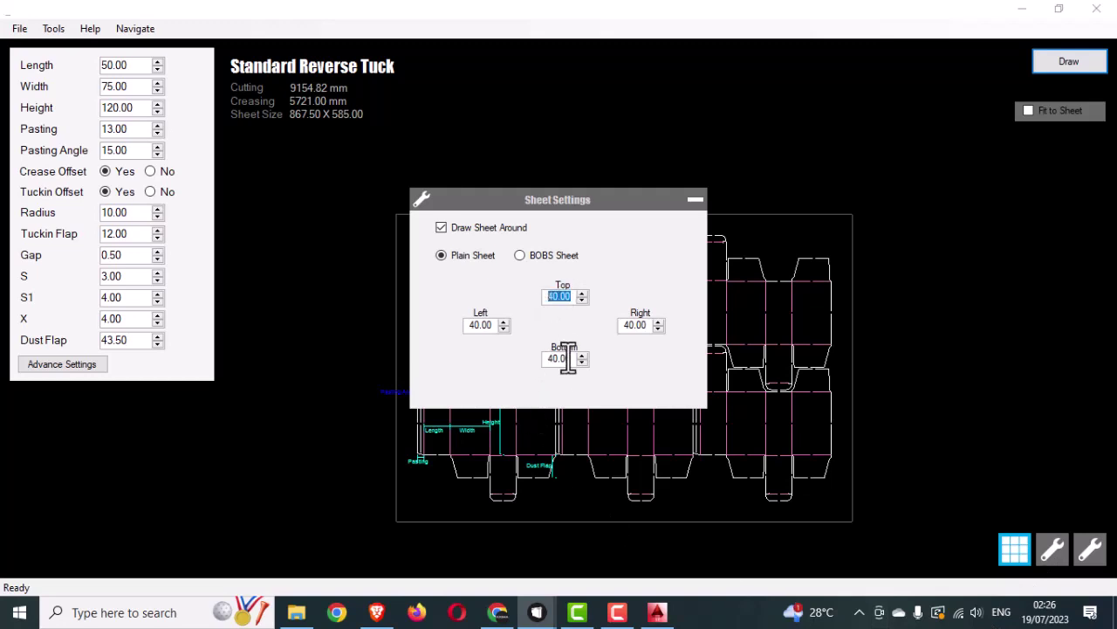
pyautogui.moveTo(572, 359); pyautogui.dragTo(517, 361)
pyautogui.moveTo(648, 327); pyautogui.dragTo(585, 331)
pyautogui.moveTo(495, 325); pyautogui.dragTo(434, 329)
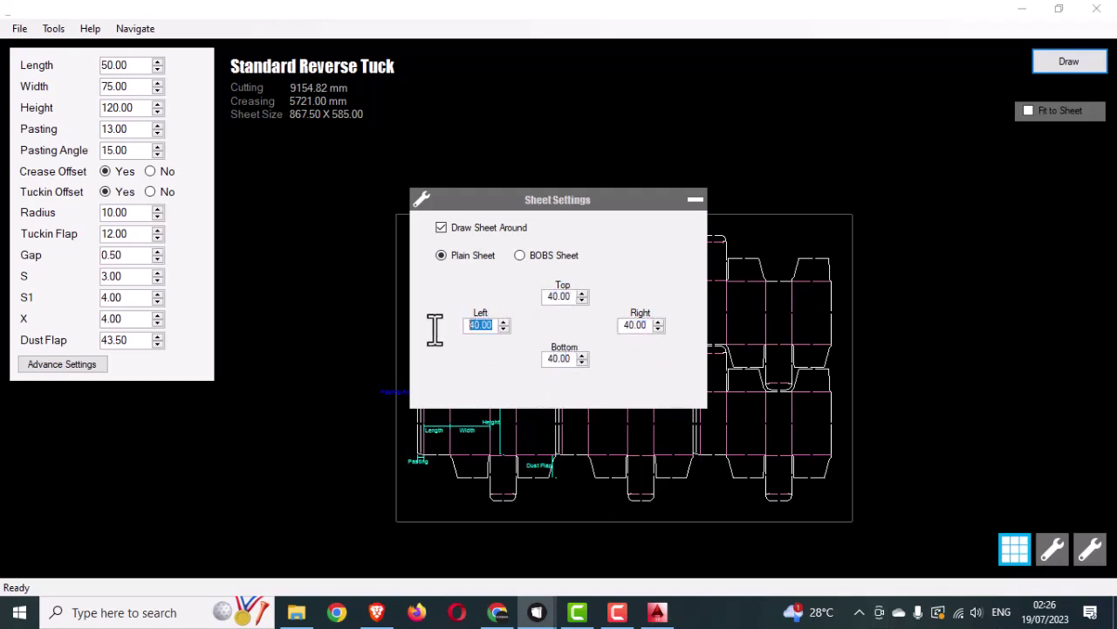
pyautogui.click(695, 202)
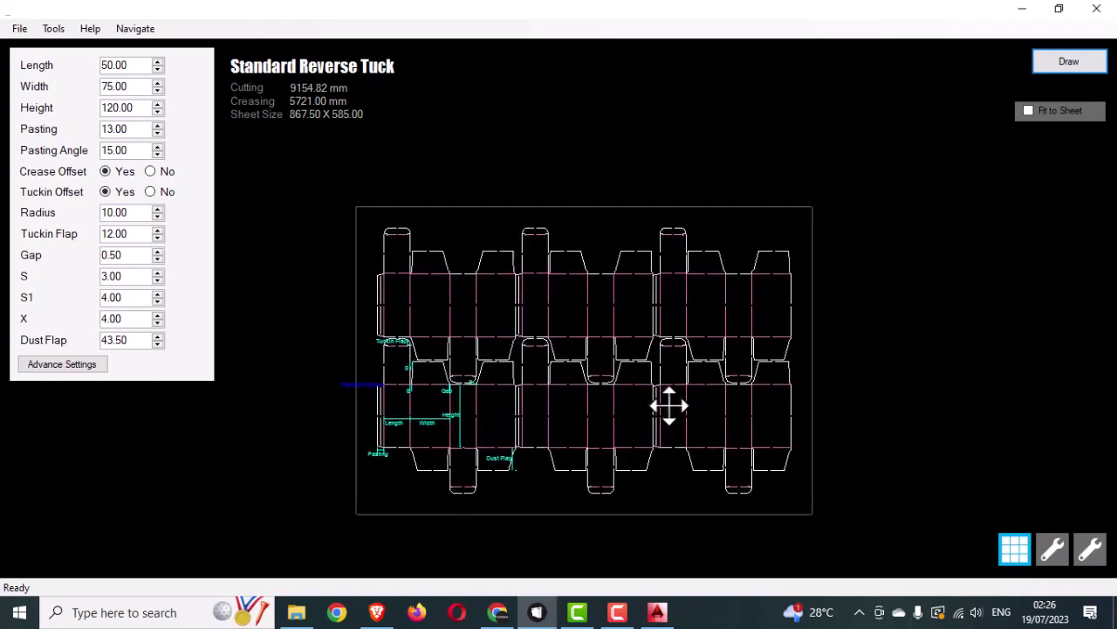
pyautogui.moveTo(669, 405); pyautogui.dragTo(656, 398)
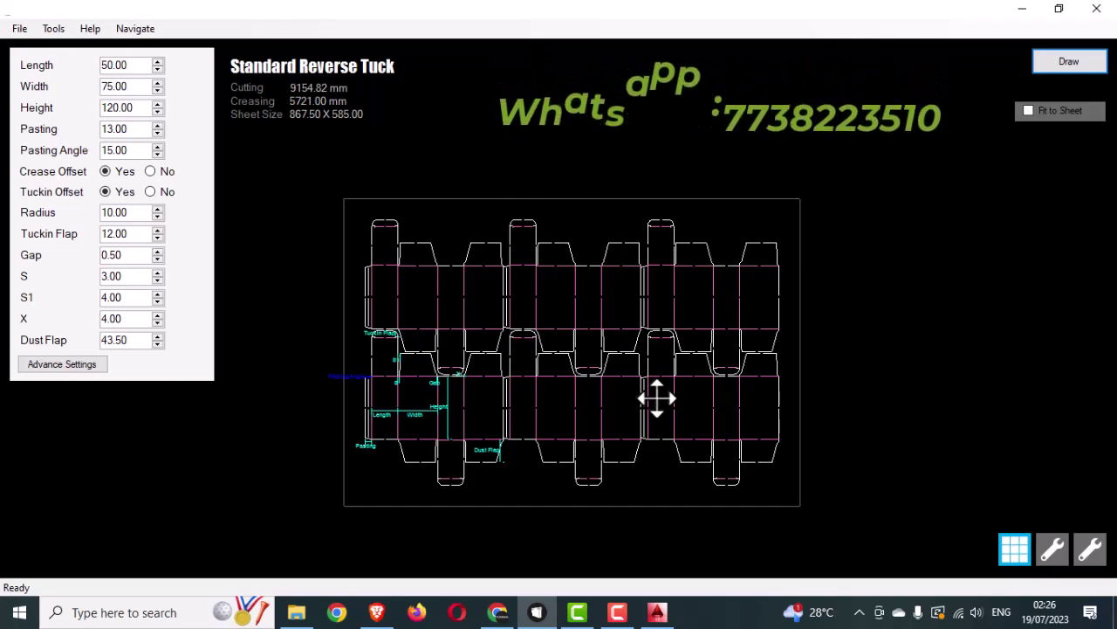
pyautogui.scroll(1, 651, 436)
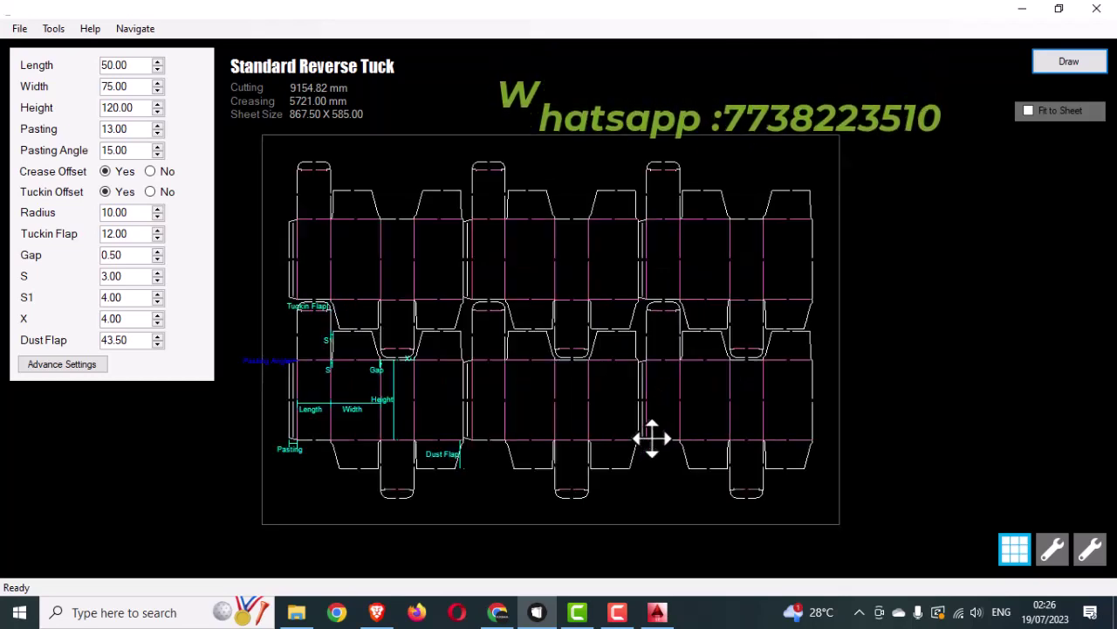
pyautogui.scroll(1, 652, 437)
pyautogui.scroll(-1, 652, 438)
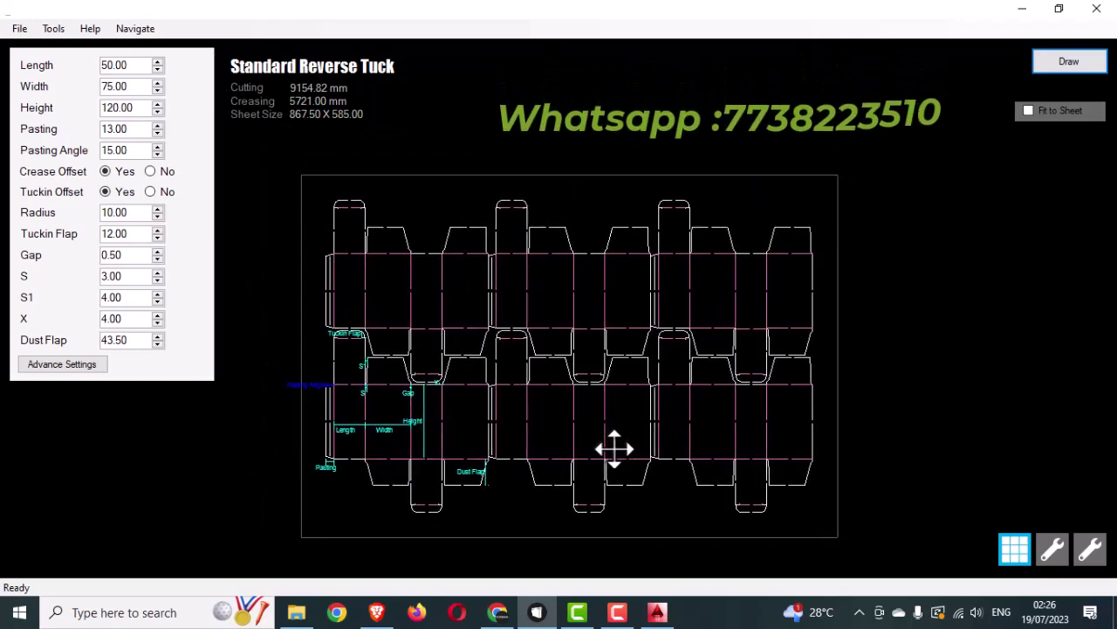
pyautogui.moveTo(616, 451); pyautogui.dragTo(610, 449)
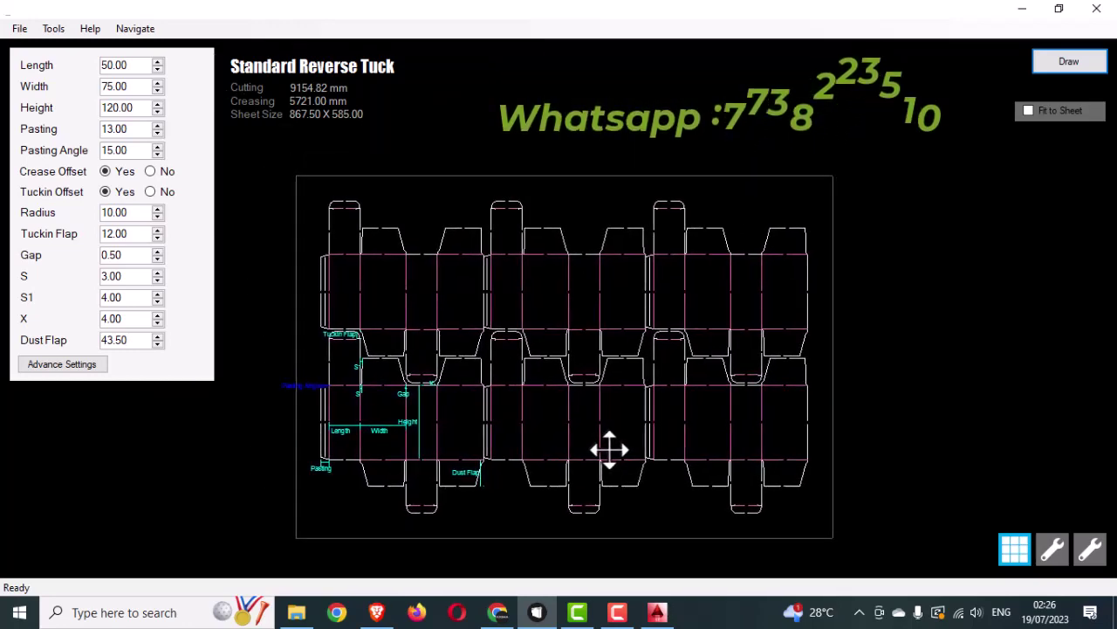